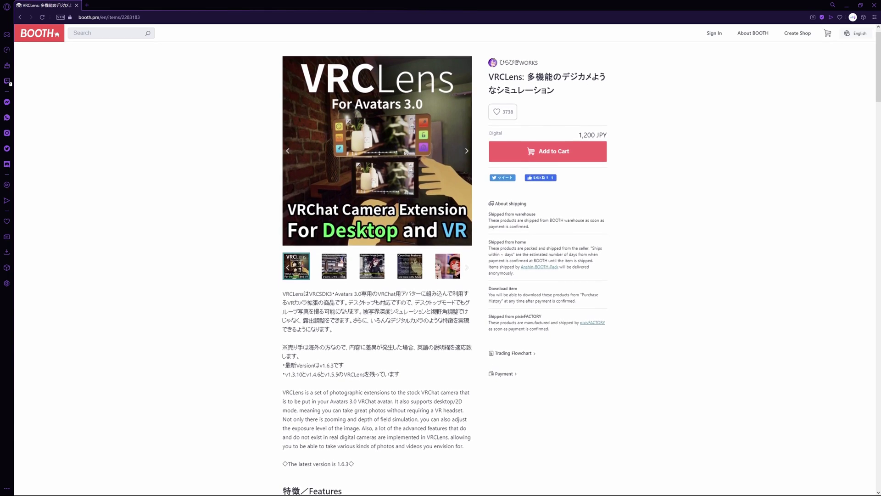
Scroll the VRCLens 1.6.3 BOOTH product page down to its Features list.
{"action": "scroll", "coordinate": [441, 267], "scroll_direction": "down", "scroll_amount": 1}
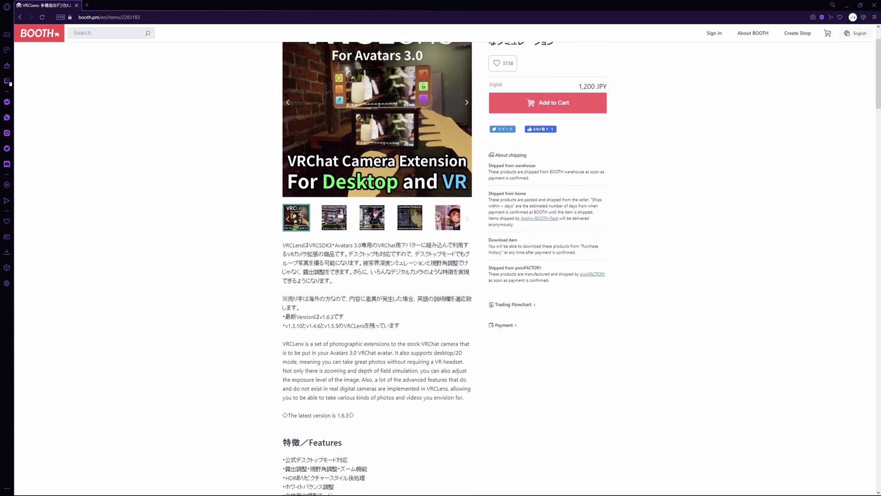
{"action": "scroll", "coordinate": [441, 267], "scroll_direction": "down", "scroll_amount": 1}
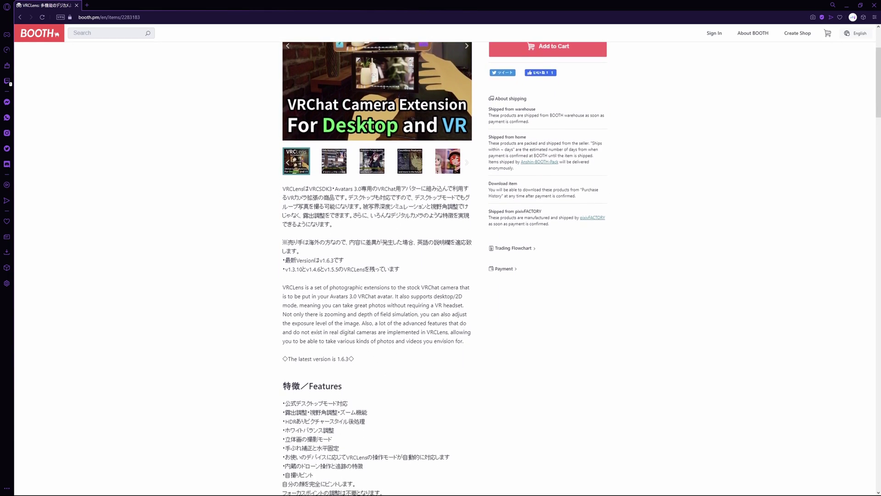
{"action": "scroll", "coordinate": [440, 266], "scroll_direction": "down", "scroll_amount": 1}
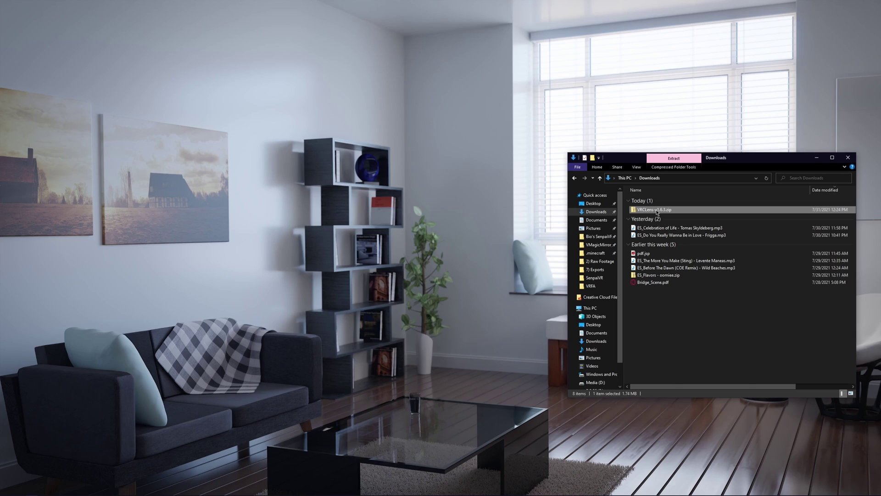
Extract VRCLens-v1.6.3.zip with 7-Zip, open the extracted folder, and launch Unity.
{"action": "right_click", "coordinate": [657, 211]}
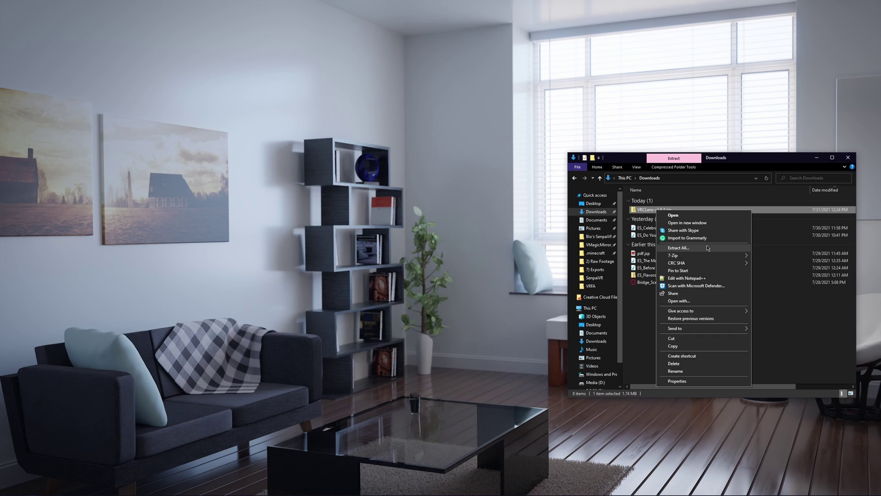
{"action": "mouse_move", "coordinate": [696, 258]}
{"action": "left_click", "coordinate": [786, 286]}
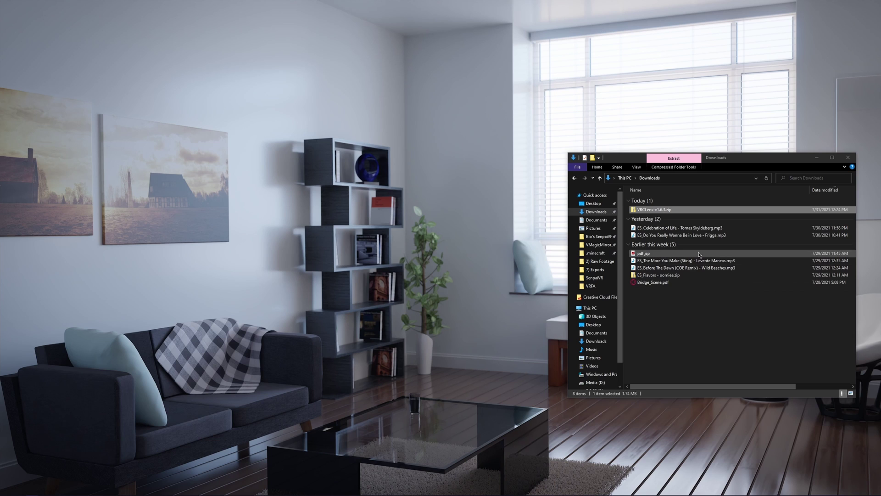
{"action": "double_click", "coordinate": [657, 209]}
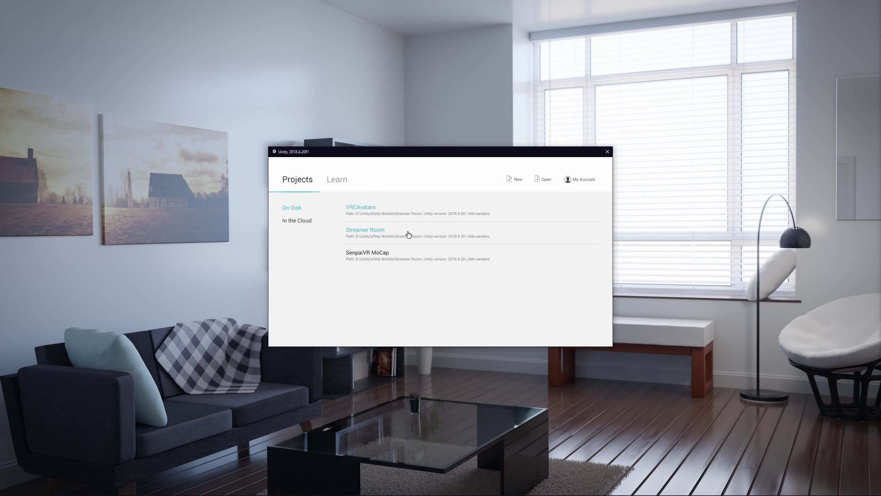
{"action": "left_click", "coordinate": [408, 235]}
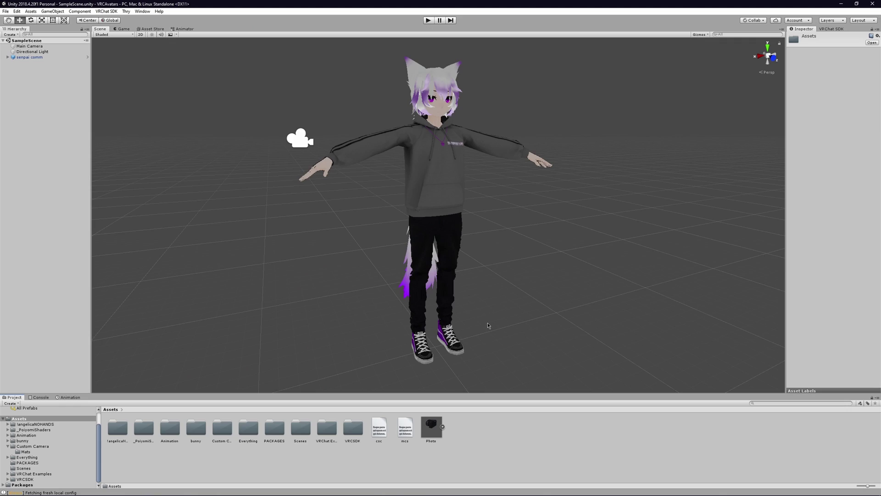
Import VRCLens-v1.6.3.unitypackage into the project as a custom package.
{"action": "right_click", "coordinate": [459, 427]}
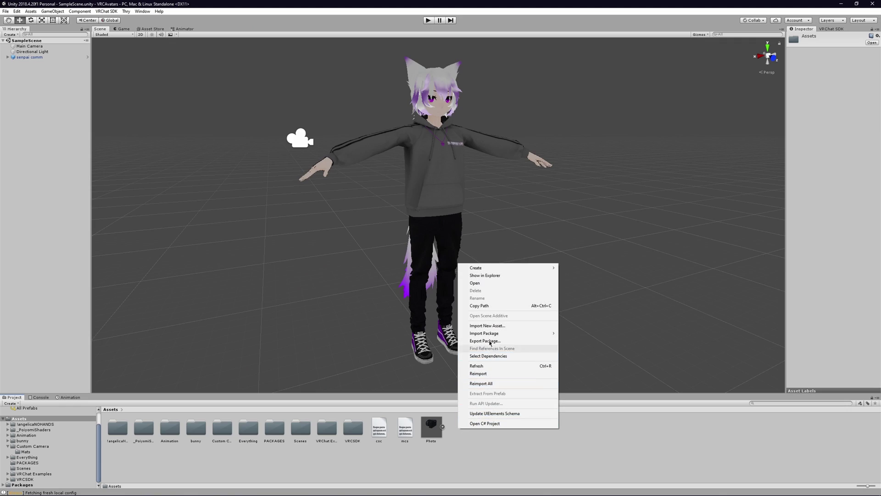
{"action": "left_click", "coordinate": [586, 333]}
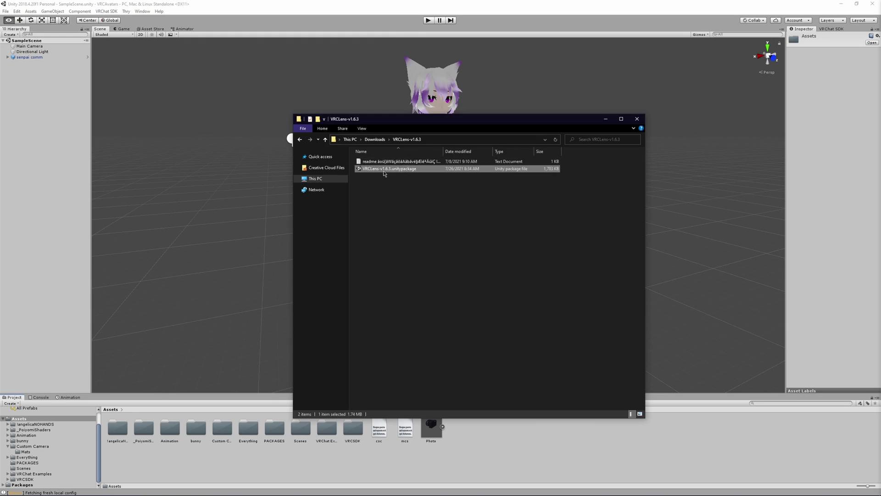
{"action": "double_click", "coordinate": [381, 169]}
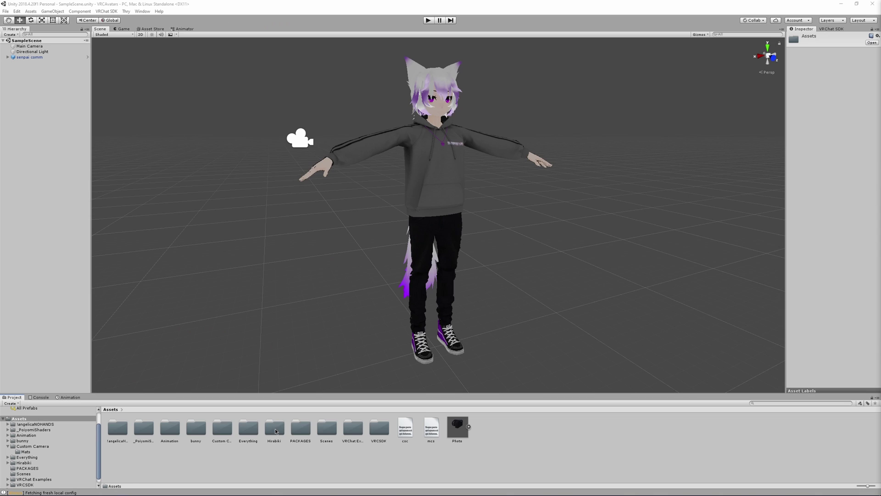
Open the Hirabiki/VRCLens/Prefabs folder in the Project window.
{"action": "double_click", "coordinate": [276, 432]}
{"action": "double_click", "coordinate": [118, 429]}
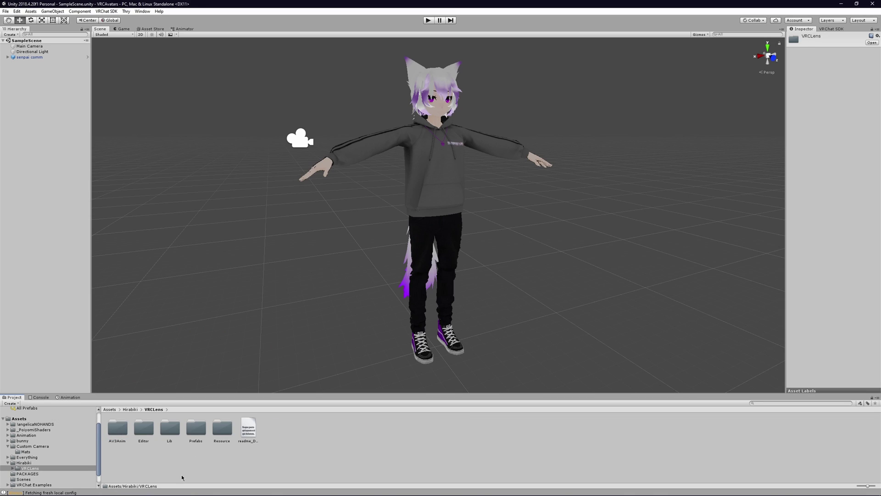
{"action": "double_click", "coordinate": [196, 437]}
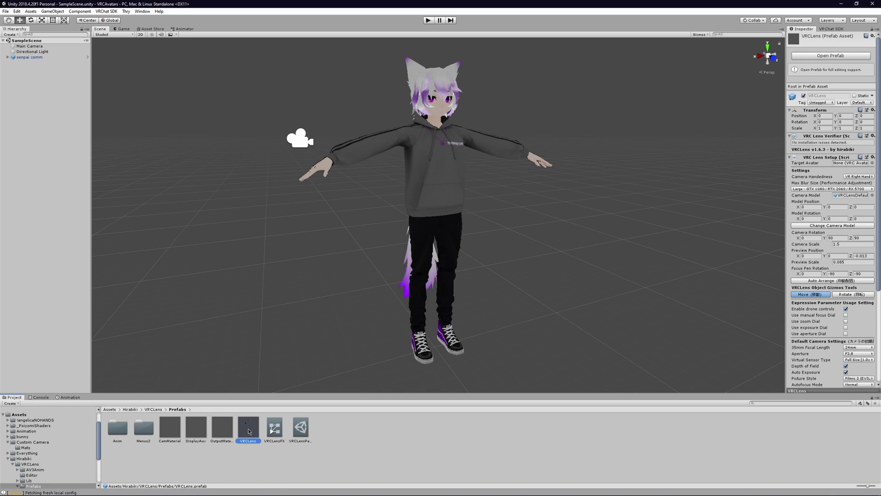
Drag the VRCLens prefab into the Hierarchy and orbit to see the camera at the right hand.
{"action": "left_click_drag", "start_coordinate": [56, 93], "coordinate": [40, 104]}
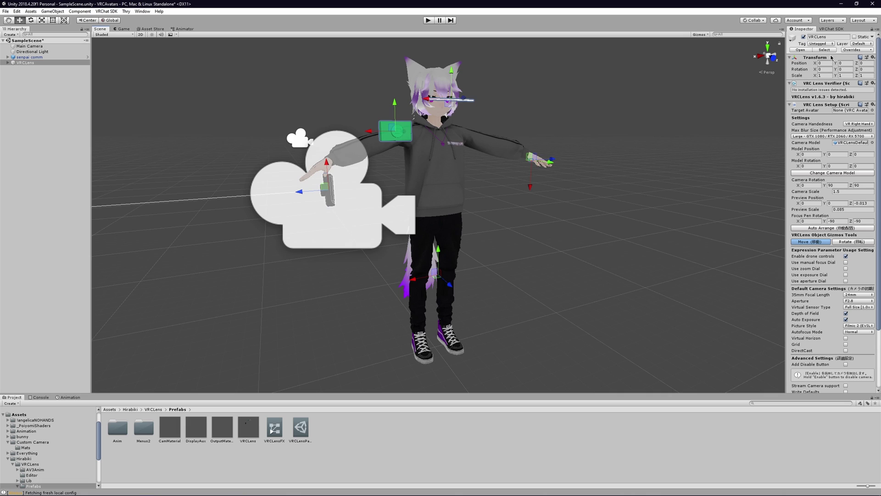
{"action": "left_click_drag", "start_coordinate": [581, 164], "coordinate": [553, 158], "text": "alt"}
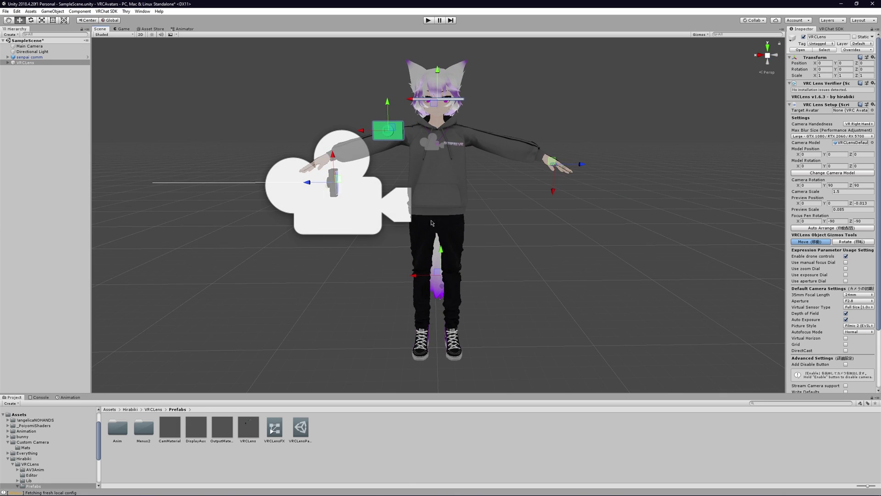
{"action": "left_click_drag", "start_coordinate": [373, 138], "coordinate": [365, 113], "text": "alt"}
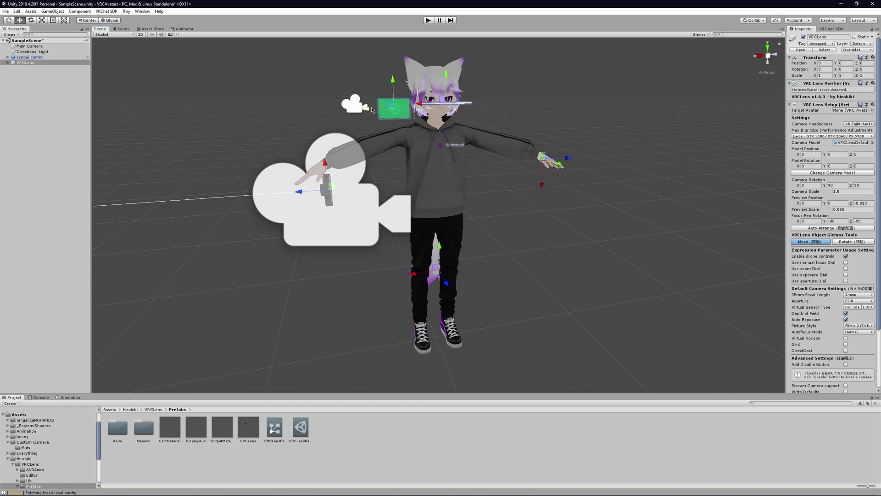
{"action": "left_click_drag", "start_coordinate": [405, 147], "coordinate": [413, 170], "text": "alt"}
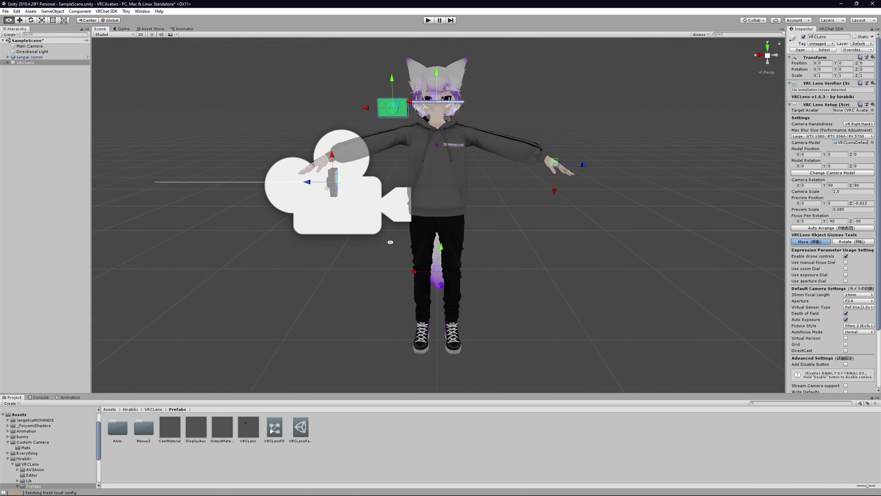
{"action": "left_click_drag", "start_coordinate": [390, 242], "coordinate": [479, 258], "text": "alt"}
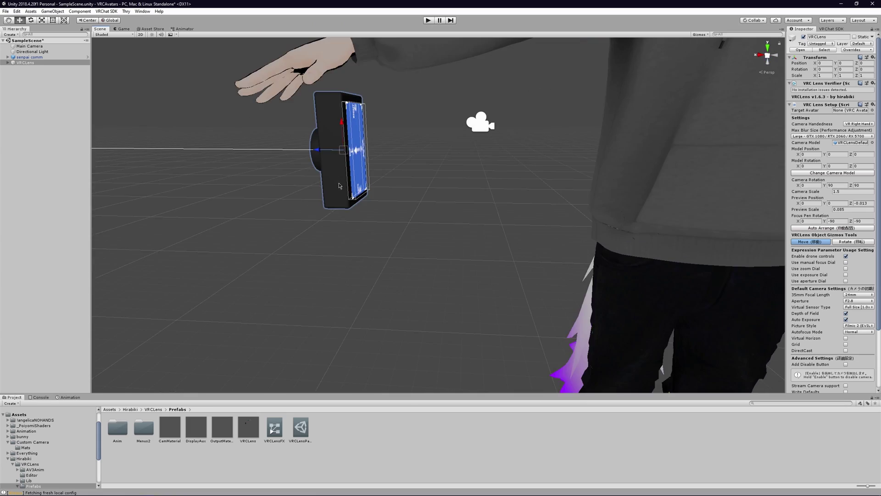
Frame the VRCLens camera at the hand and orbit around it from the side.
{"action": "key", "text": "f"}
{"action": "left_click_drag", "start_coordinate": [404, 215], "coordinate": [417, 220], "text": "alt"}
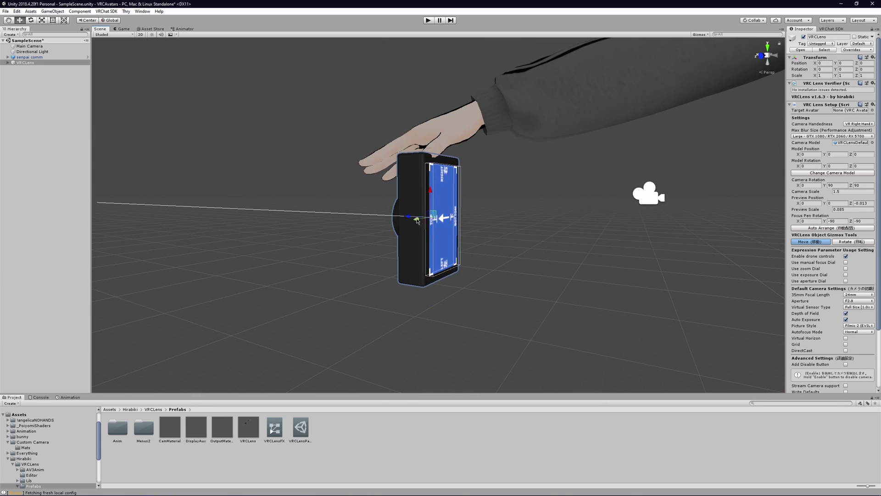
{"action": "right_click_drag", "start_coordinate": [416, 221], "coordinate": [341, 253]}
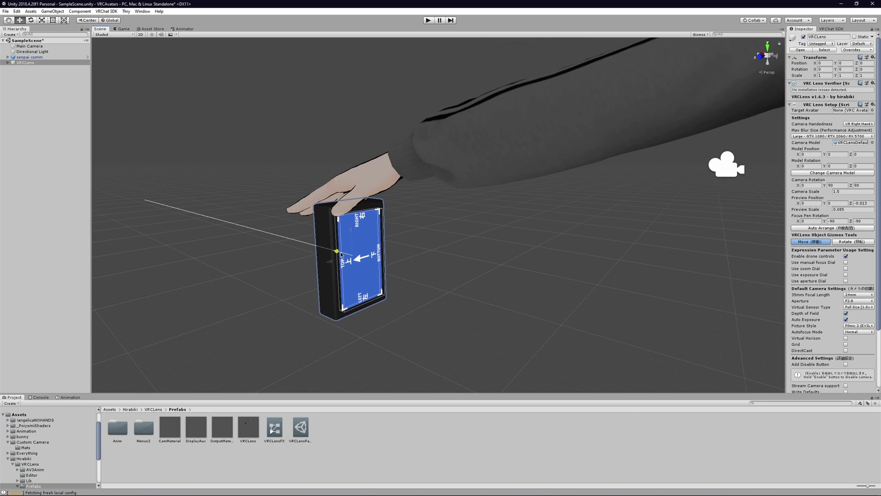
{"action": "key", "text": "f"}
{"action": "left_click_drag", "start_coordinate": [329, 210], "coordinate": [721, 237], "text": "alt"}
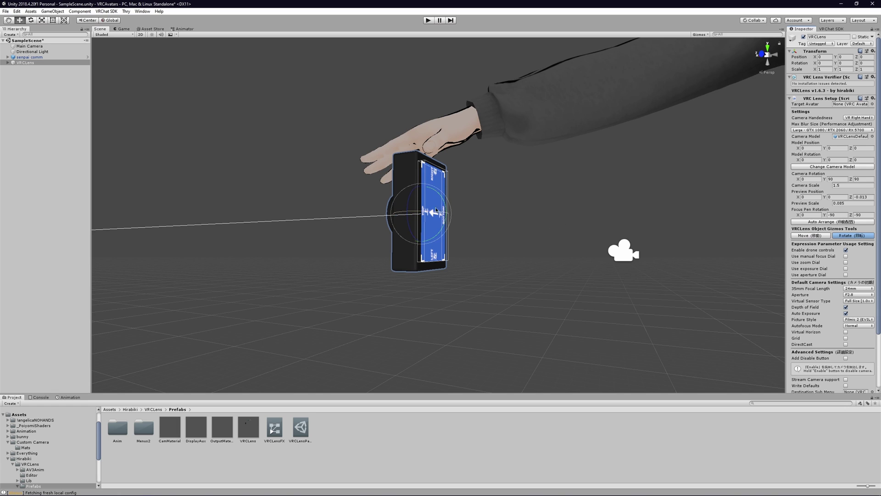
{"action": "left_click_drag", "start_coordinate": [444, 200], "coordinate": [440, 241]}
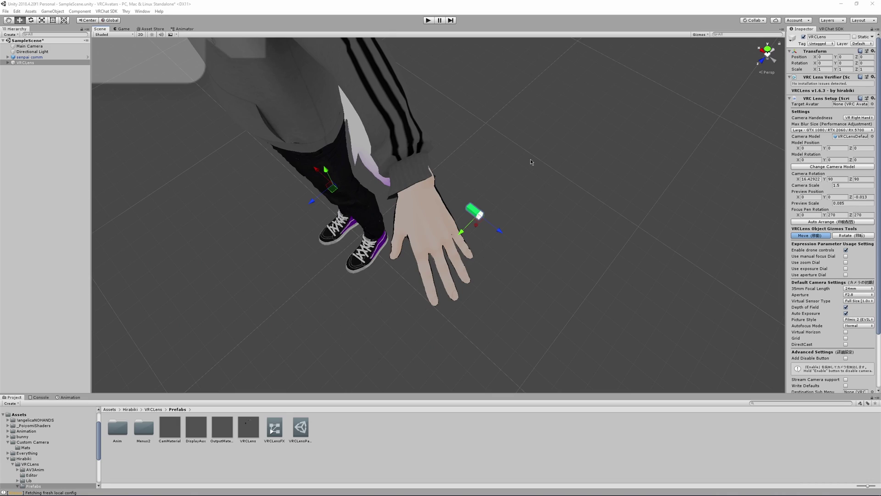
{"action": "left_click_drag", "start_coordinate": [519, 304], "coordinate": [547, 277], "text": "alt"}
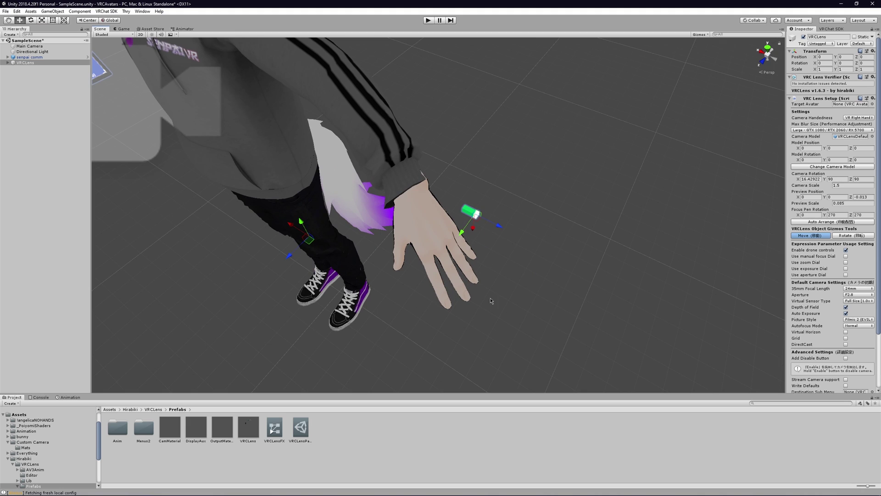
Using orthographic top and front views, move the focus pen marker onto the fingertip.
{"action": "left_click", "coordinate": [769, 50]}
{"action": "left_click", "coordinate": [768, 55]}
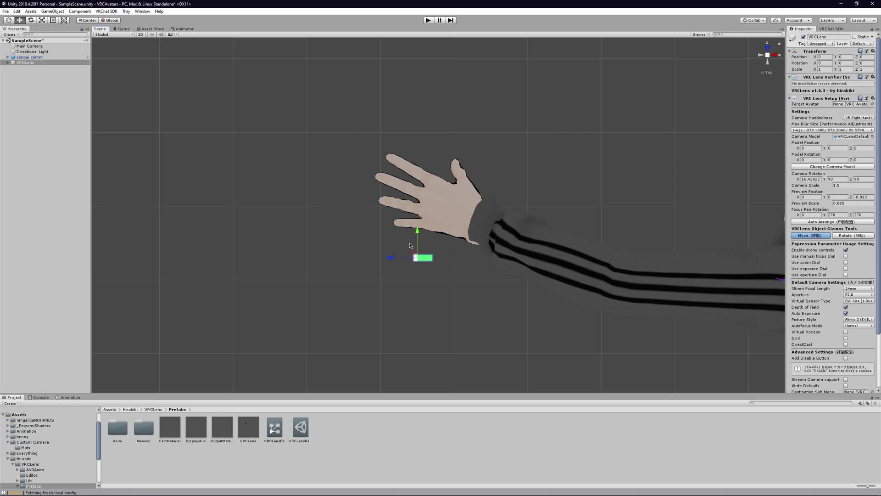
{"action": "left_click_drag", "start_coordinate": [417, 233], "coordinate": [401, 138]}
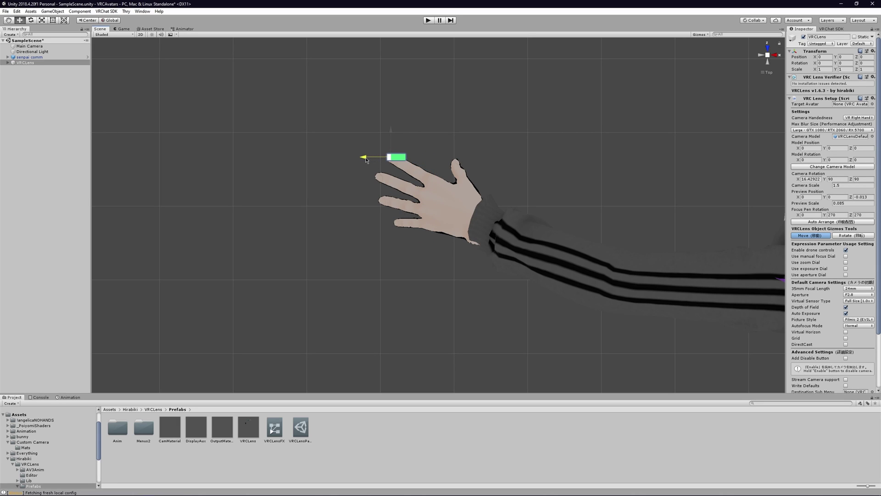
{"action": "scroll", "coordinate": [367, 160], "scroll_direction": "up", "scroll_amount": 5}
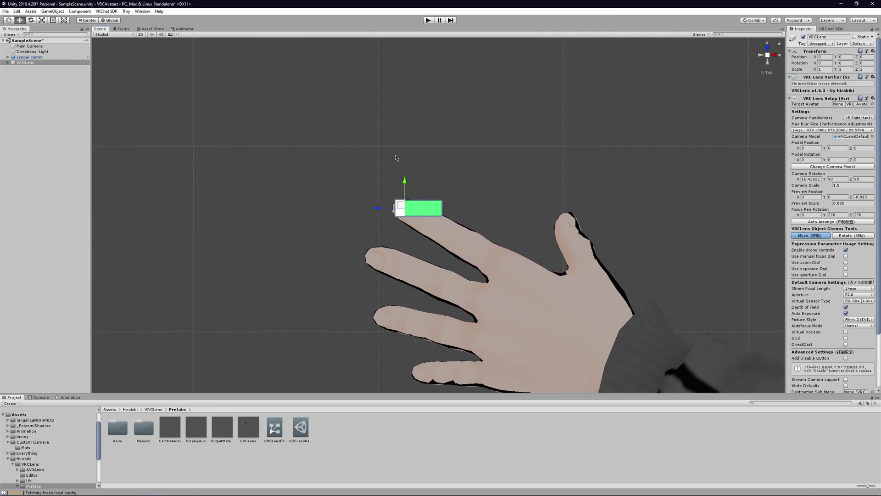
{"action": "scroll", "coordinate": [389, 217], "scroll_direction": "up", "scroll_amount": 2}
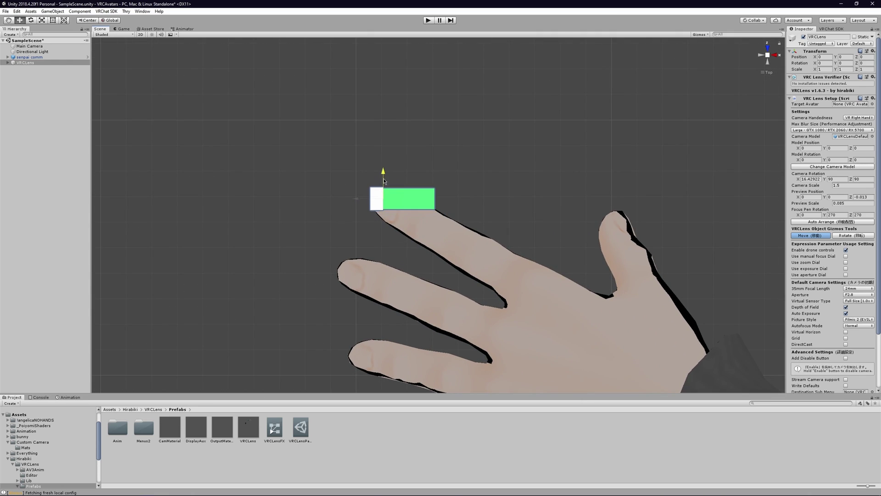
{"action": "left_click", "coordinate": [775, 57]}
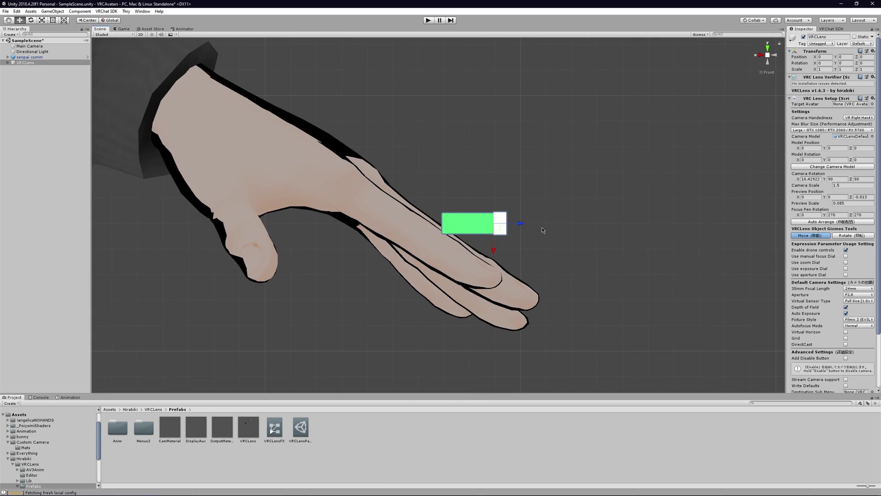
{"action": "left_click_drag", "start_coordinate": [499, 251], "coordinate": [498, 302]}
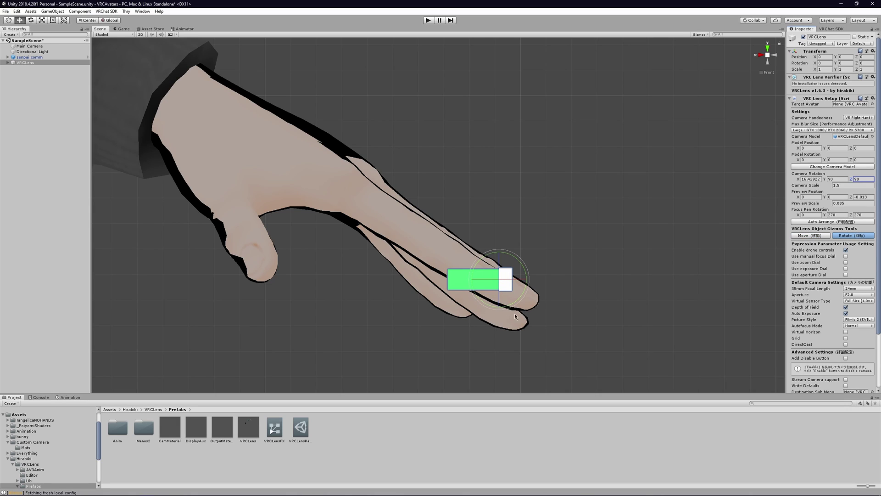
Check the focus pen's fingertip placement from above and orbit around the hand.
{"action": "left_click", "coordinate": [767, 47]}
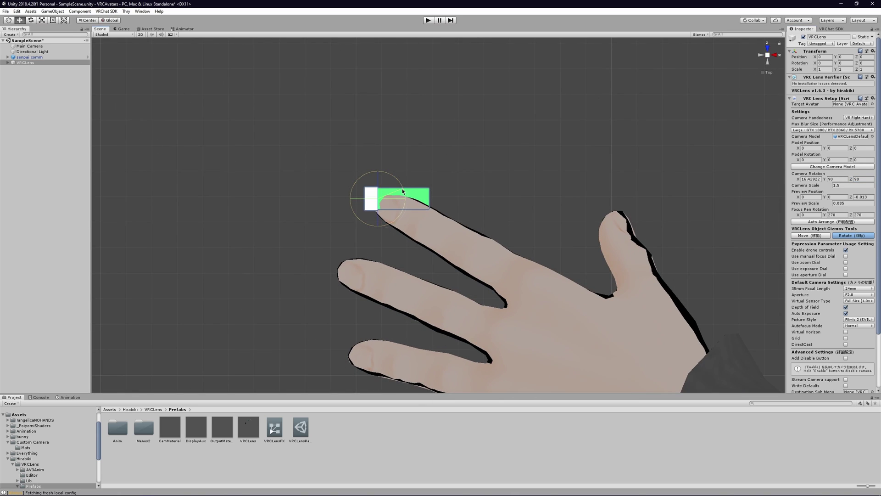
{"action": "left_click_drag", "start_coordinate": [314, 272], "coordinate": [541, 268], "text": "alt"}
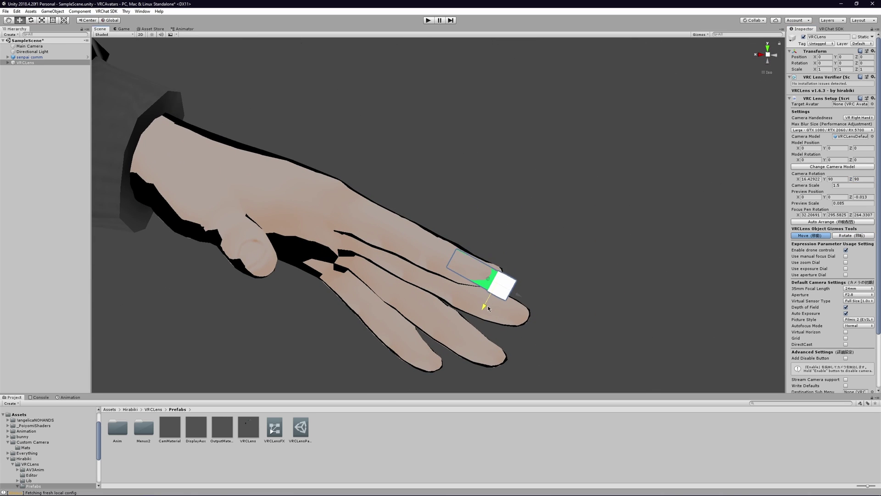
{"action": "left_click_drag", "start_coordinate": [489, 310], "coordinate": [505, 302], "text": "alt"}
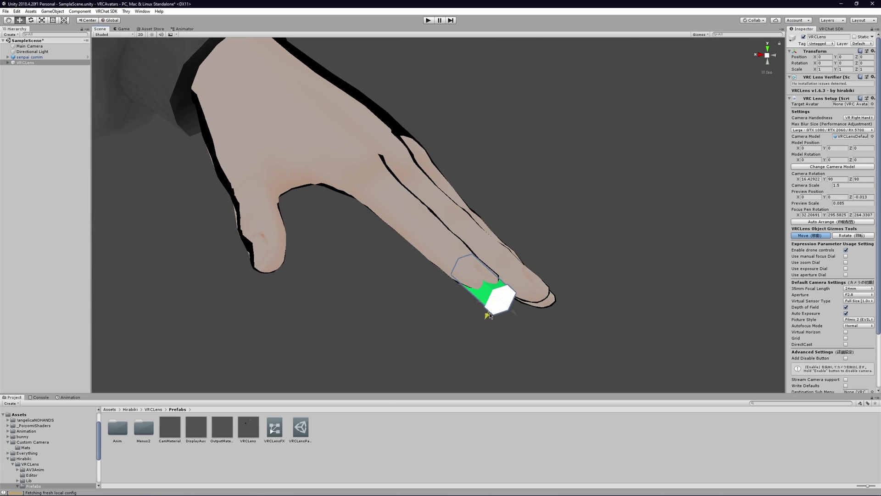
{"action": "scroll", "coordinate": [413, 287], "scroll_direction": "down", "scroll_amount": 10}
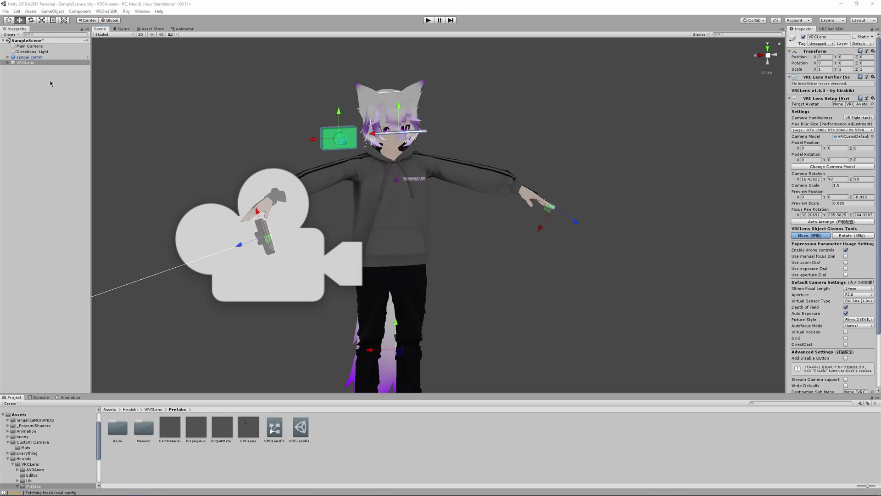
Set the avatar as VRCLens's Target Avatar and Max Blur Size to Very Large.
{"action": "left_click", "coordinate": [29, 58]}
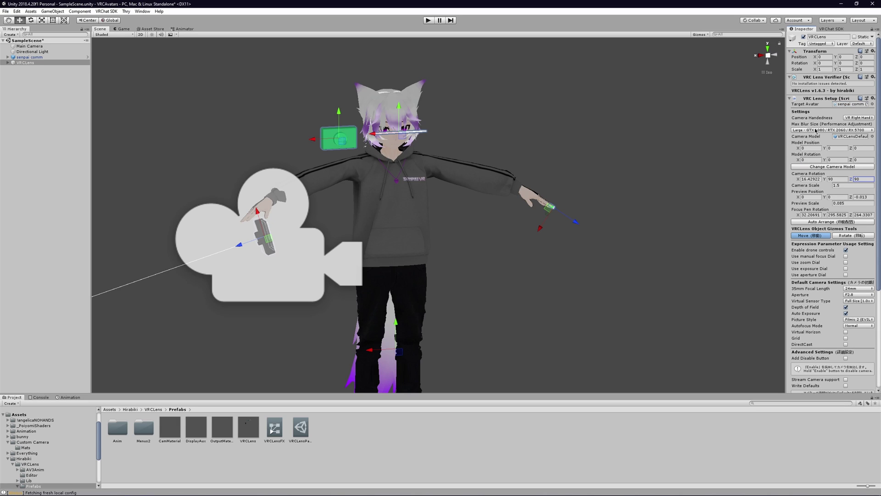
{"action": "left_click", "coordinate": [815, 130]}
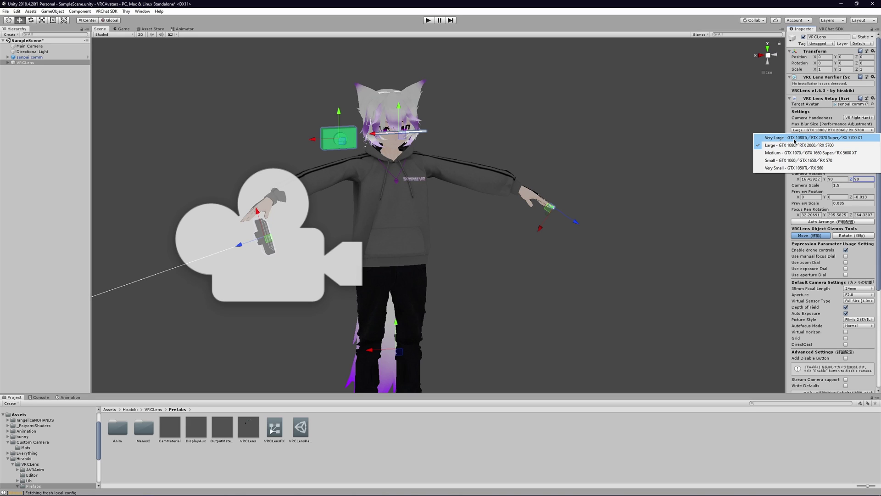
{"action": "left_click", "coordinate": [775, 141]}
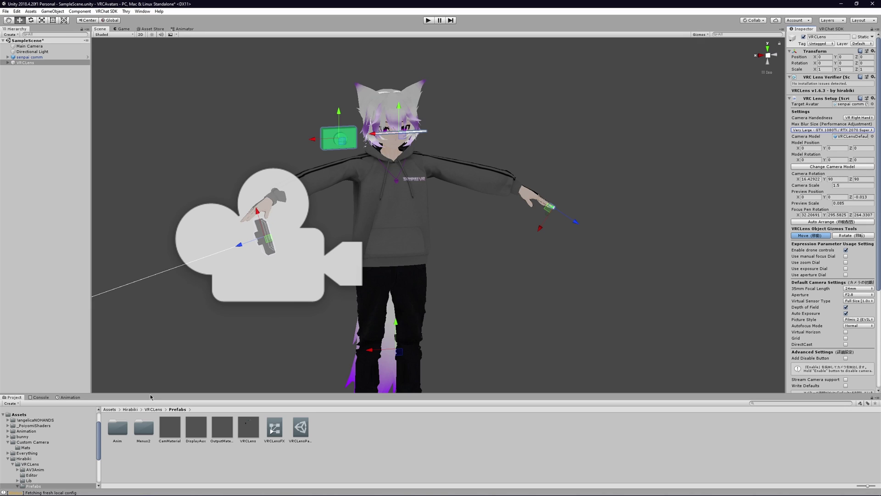
{"action": "left_click", "coordinate": [113, 410]}
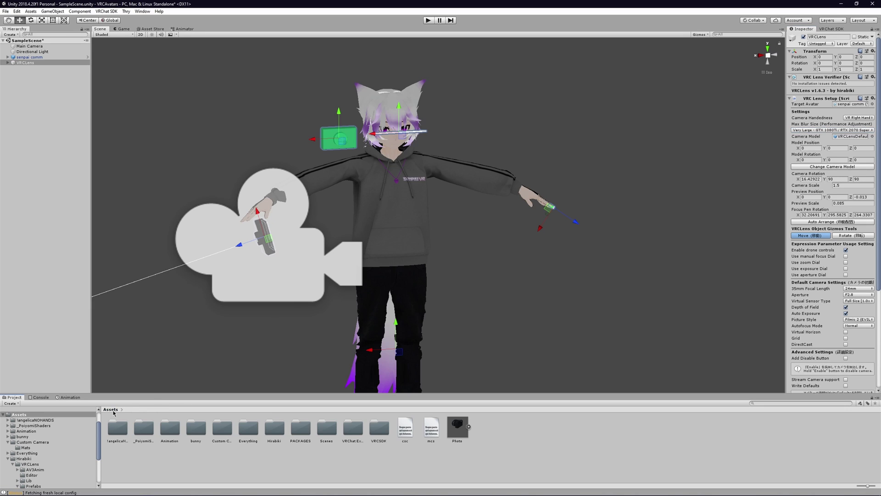
Assign the Photo asset as VRCLens's Camera Model and apply the model change.
{"action": "left_click", "coordinate": [462, 427]}
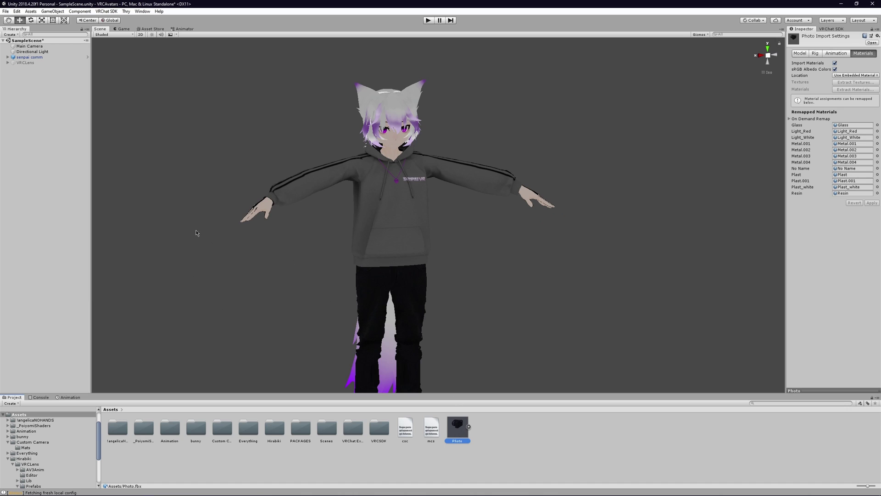
{"action": "left_click", "coordinate": [26, 62]}
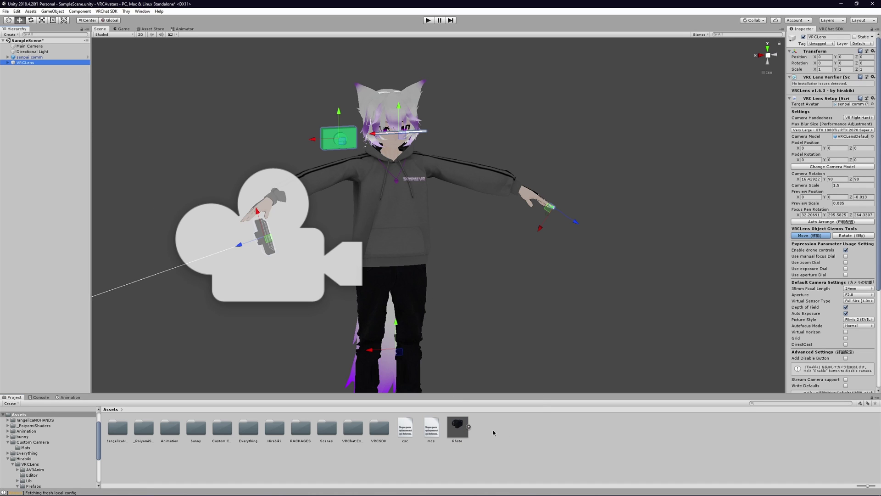
{"action": "left_click_drag", "start_coordinate": [457, 432], "coordinate": [848, 139]}
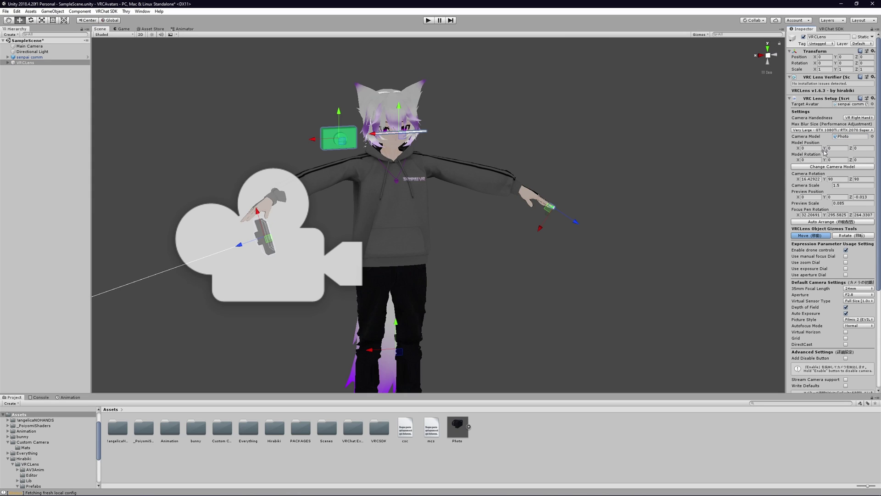
{"action": "left_click", "coordinate": [833, 166]}
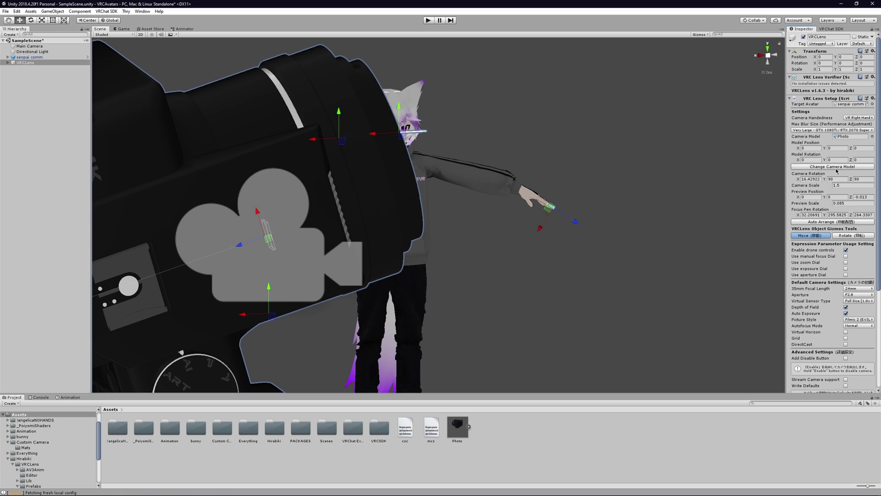
{"action": "left_click_drag", "start_coordinate": [446, 240], "coordinate": [480, 276], "text": "alt"}
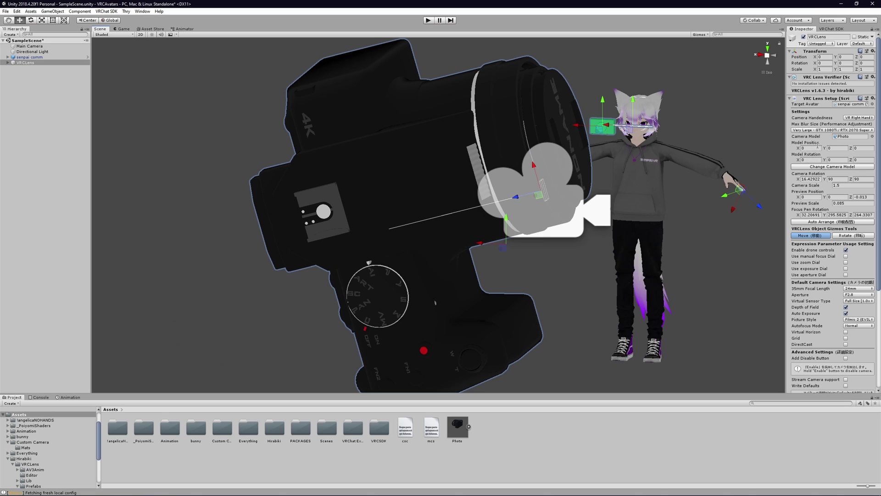
Set Model Rotation Y to 180, Model Position X to 0.8, and Preview Scale to about 0.77.
{"action": "left_click", "coordinate": [836, 159]}
{"action": "type", "text": "180"}
{"action": "key", "text": "Return"}
{"action": "left_click_drag", "start_coordinate": [551, 229], "coordinate": [652, 179], "text": "alt"}
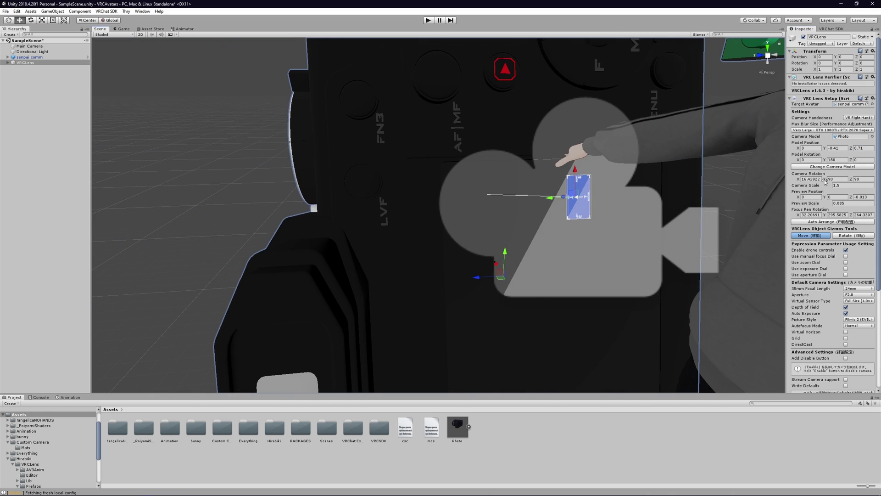
{"action": "left_click", "coordinate": [811, 148]}
{"action": "type", "text": "0.8"}
{"action": "key", "text": "Return"}
{"action": "left_click_drag", "start_coordinate": [805, 203], "coordinate": [826, 205]}
{"action": "scroll", "coordinate": [505, 211], "scroll_direction": "down", "scroll_amount": 5}
{"action": "left_click_drag", "start_coordinate": [528, 216], "coordinate": [445, 247], "text": "alt"}
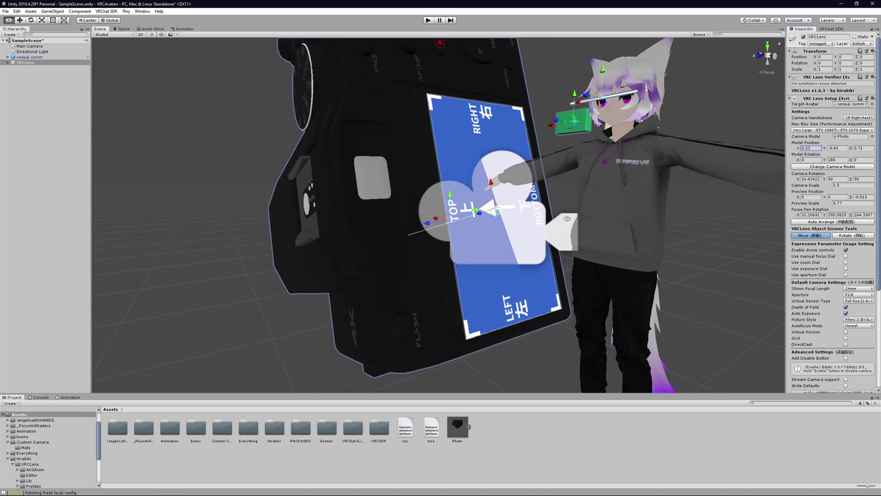
{"action": "scroll", "coordinate": [444, 247], "scroll_direction": "up", "scroll_amount": 5}
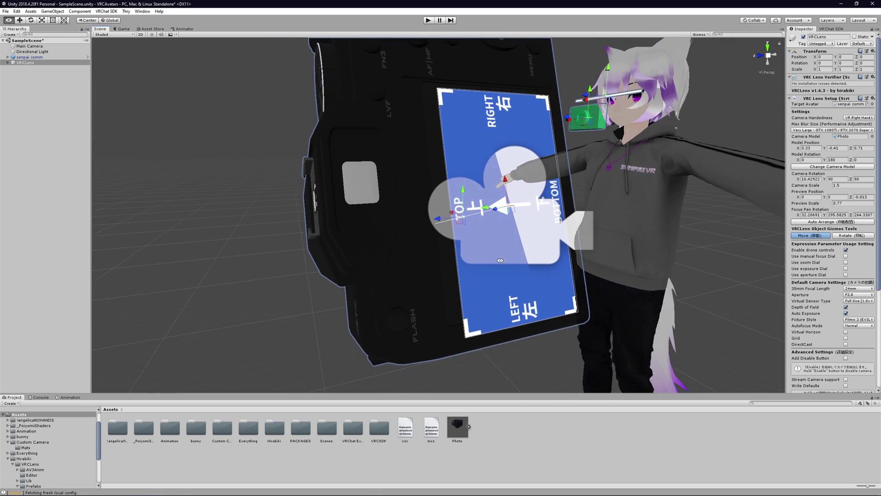
Drag Camera Scale down so the Photo camera model fits the avatar's hand.
{"action": "left_click_drag", "start_coordinate": [693, 257], "coordinate": [669, 264], "text": "alt"}
{"action": "left_click_drag", "start_coordinate": [827, 189], "coordinate": [817, 191]}
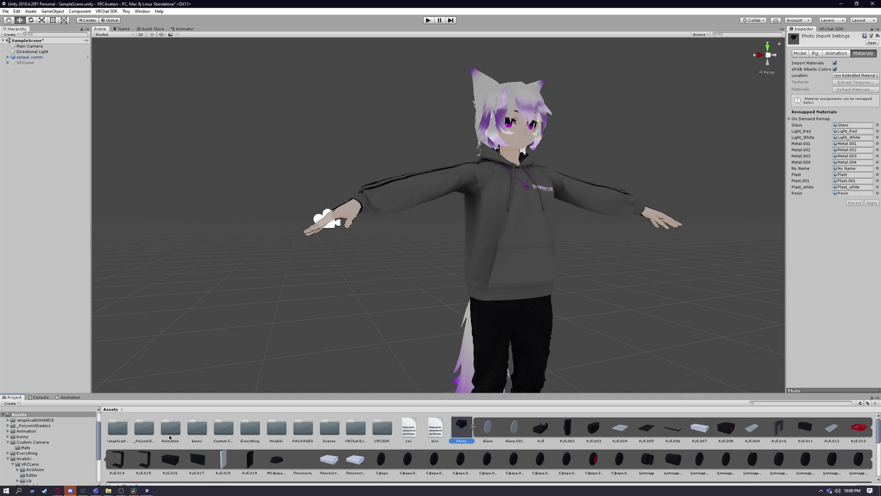
Open Custom Camera/Mats and select the Photo model's materials, Resin through Metal.002.
{"action": "double_click", "coordinate": [225, 430]}
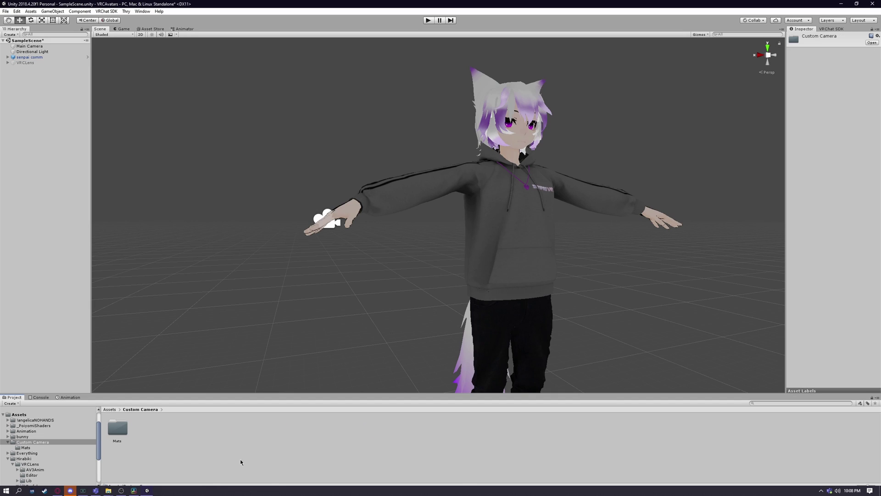
{"action": "double_click", "coordinate": [123, 429]}
{"action": "left_click", "coordinate": [405, 427]}
{"action": "left_click", "coordinate": [379, 427]}
{"action": "left_click", "coordinate": [352, 427]}
{"action": "left_click", "coordinate": [326, 427]}
{"action": "left_click", "coordinate": [301, 427]}
{"action": "left_click", "coordinate": [249, 427]}
{"action": "left_click", "coordinate": [222, 430]}
Check the selected materials' shader in the Shader list, leaving it unchanged.
{"action": "left_click", "coordinate": [848, 43]}
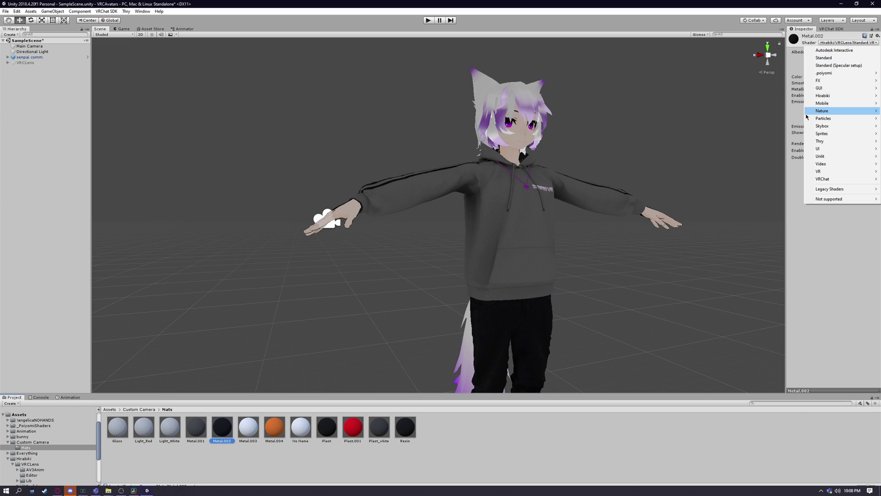
{"action": "mouse_move", "coordinate": [824, 96]}
{"action": "mouse_move", "coordinate": [775, 103]}
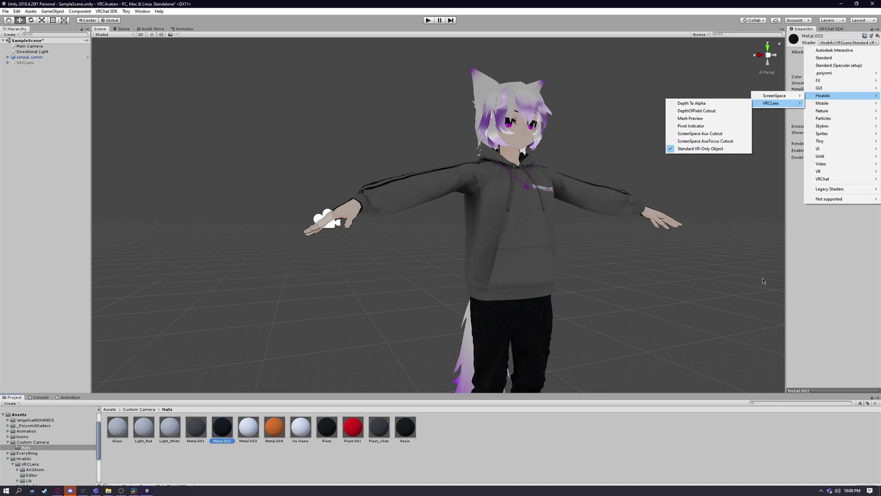
{"action": "left_click", "coordinate": [820, 294]}
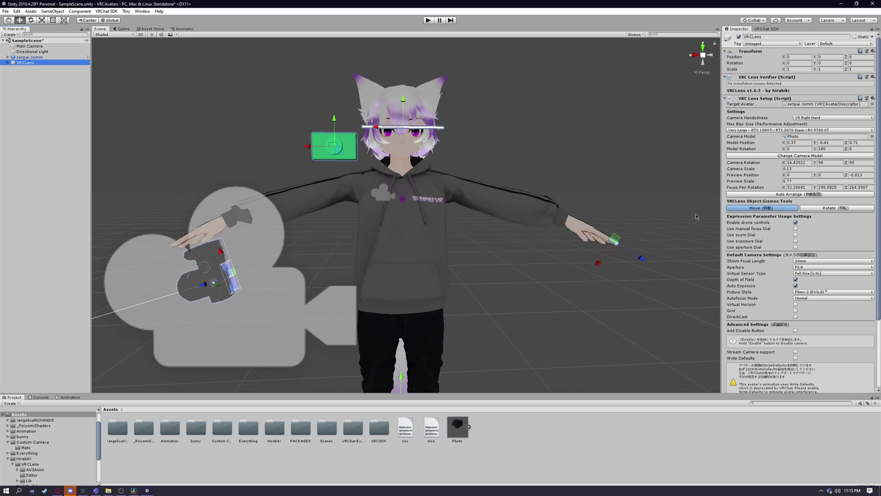
Enable the manual focus, zoom and aperture dials plus the Grid and DirectCast options.
{"action": "left_click", "coordinate": [796, 228]}
{"action": "left_click", "coordinate": [796, 235]}
{"action": "left_click", "coordinate": [796, 247]}
{"action": "left_click", "coordinate": [796, 310]}
{"action": "left_click", "coordinate": [797, 317]}
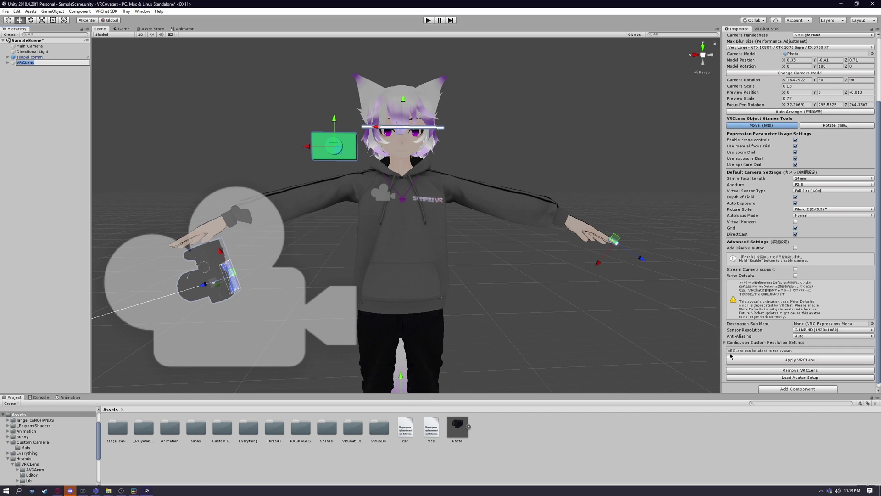
Enable Add Disable Button and Write Defaults, choose 8.3MP 4K (3840x2160) sensor resolution, and apply VRCLens.
{"action": "left_click", "coordinate": [796, 249]}
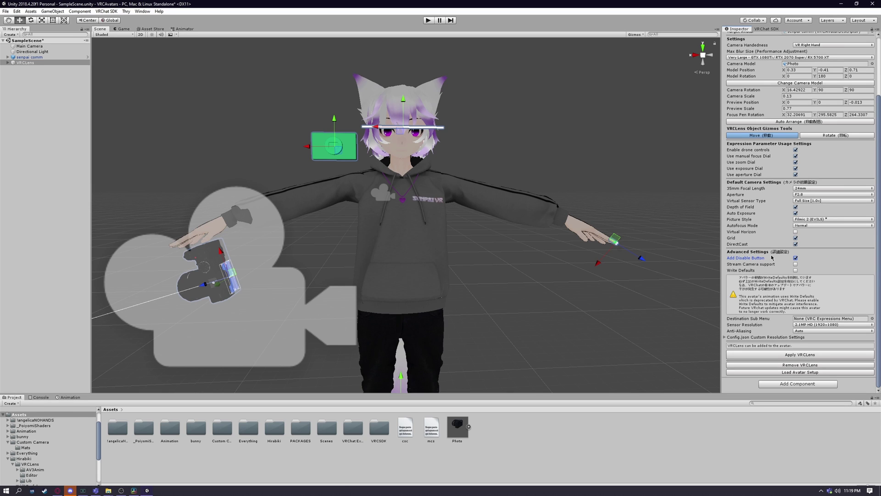
{"action": "left_click", "coordinate": [796, 271]}
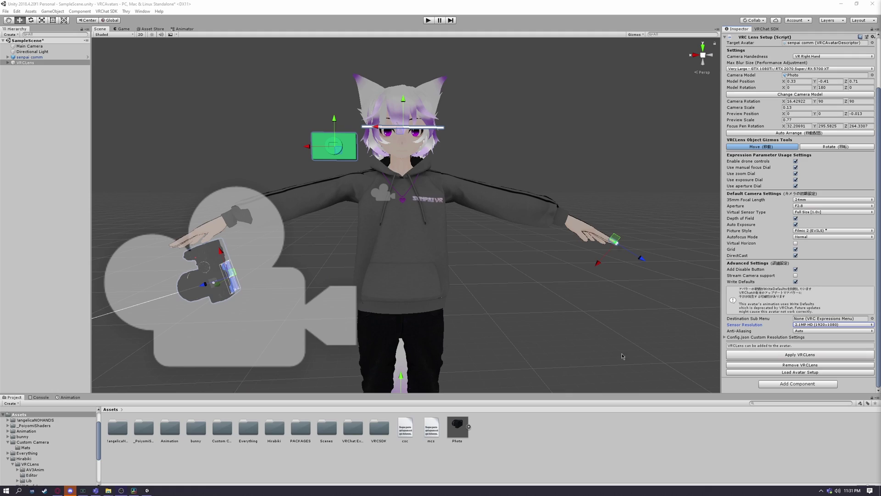
{"action": "left_click", "coordinate": [803, 325]}
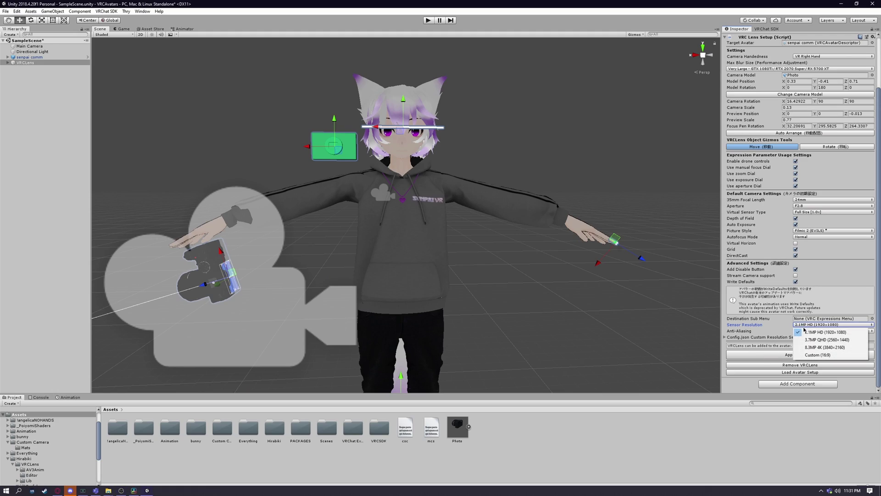
{"action": "left_click", "coordinate": [823, 343]}
{"action": "left_click", "coordinate": [806, 372]}
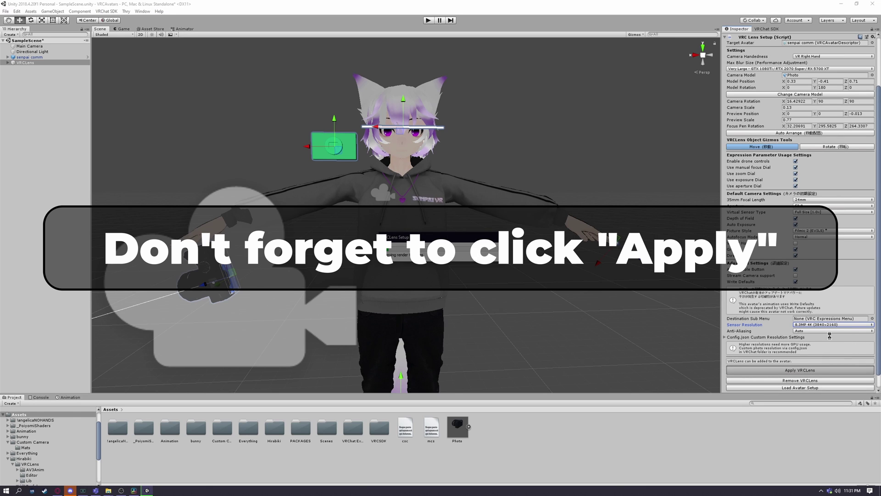